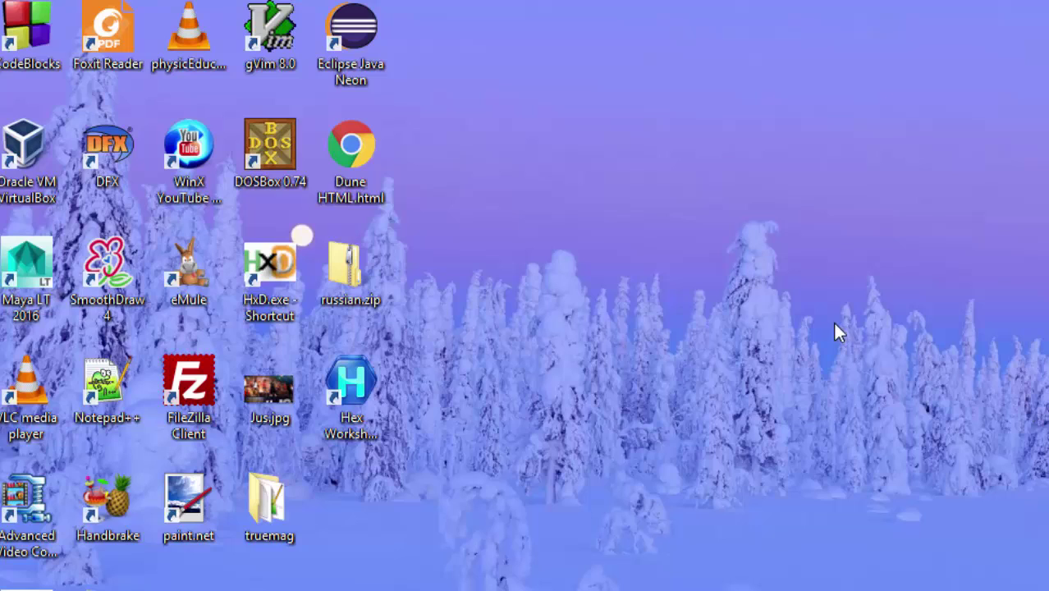
Launch DOSBox 0.74 from its desktop shortcut.
double_click(274, 152)
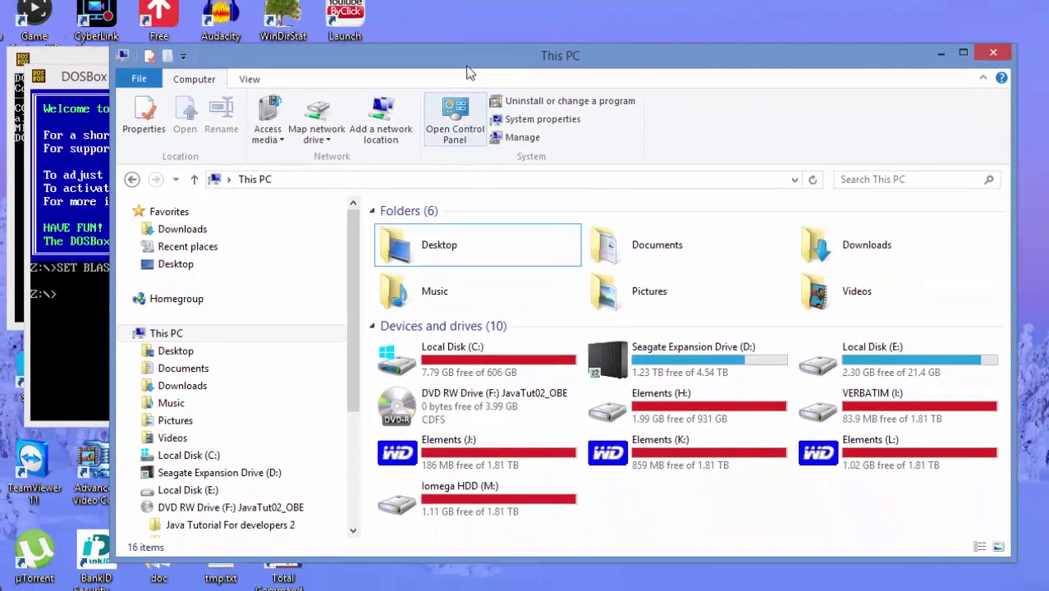
Move the This PC window aside and open DVD RW Drive (F:) to see its folders.
mouse_move(466, 72)
left_mouse_down()
mouse_move(459, 9)
mouse_move(541, 28)
left_mouse_up()
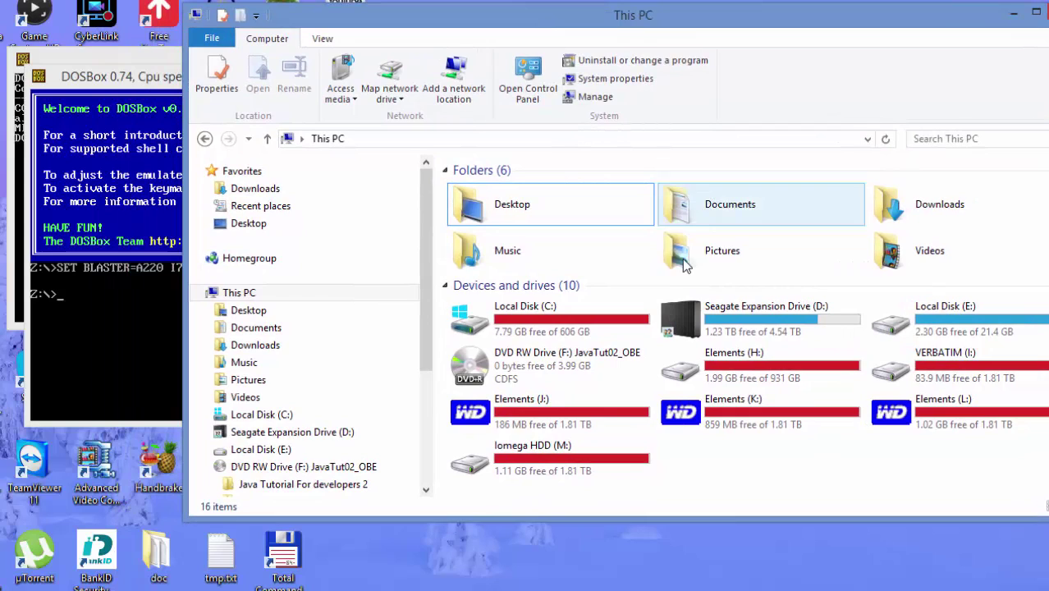
left_click(563, 358)
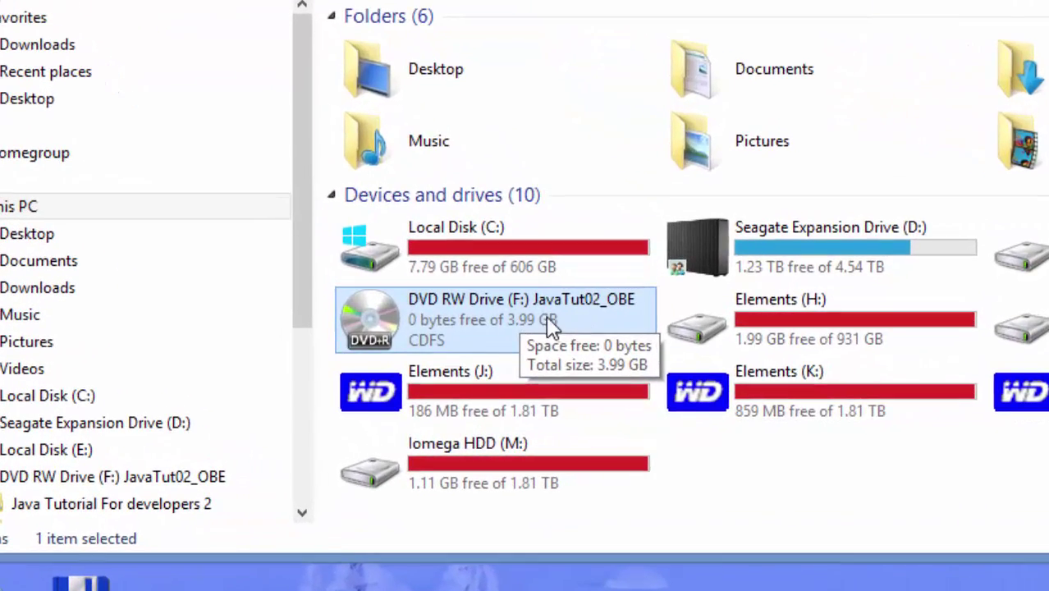
double_click(558, 357)
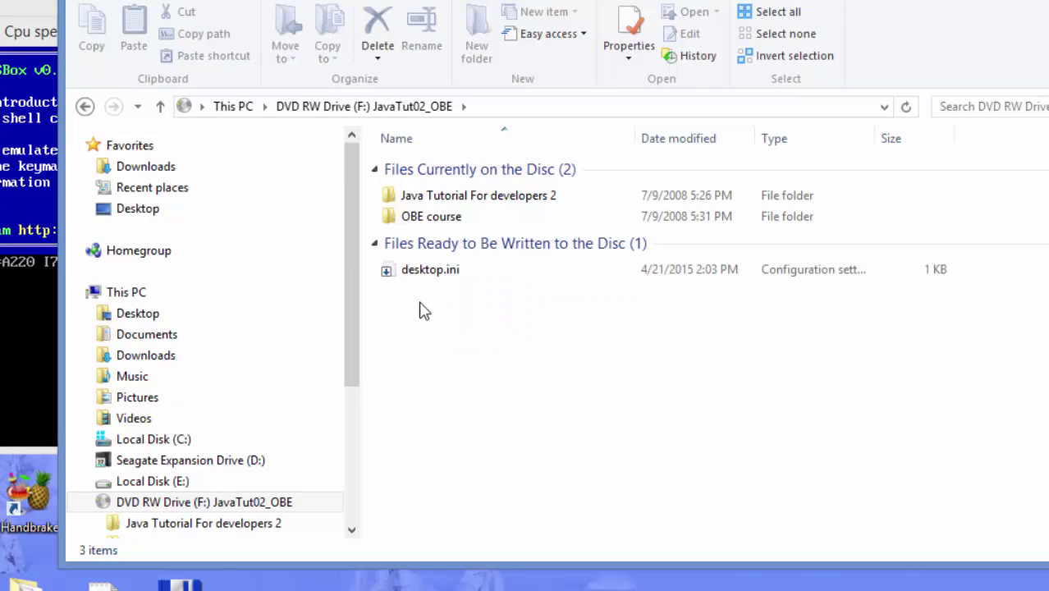
left_click(8, 378)
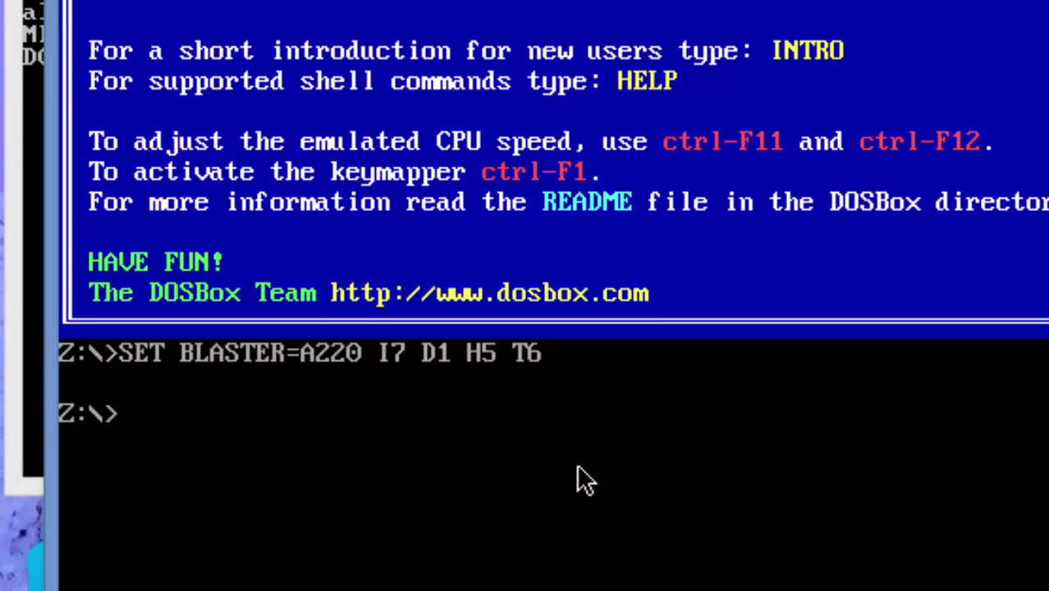
Type 'mount D' at the DOSBox Z:\> prompt.
type("mount")
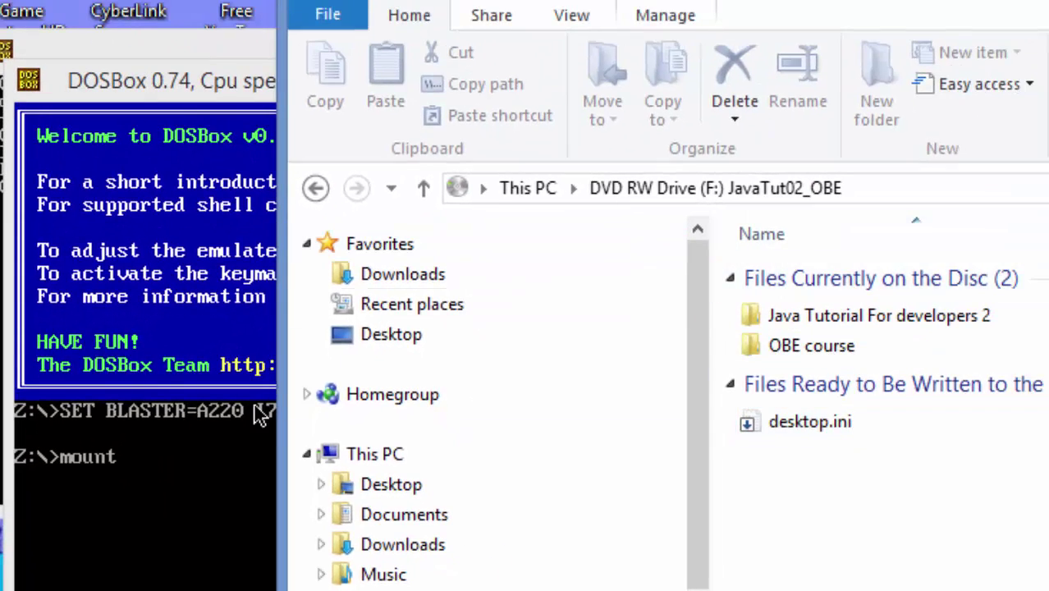
left_click(222, 452)
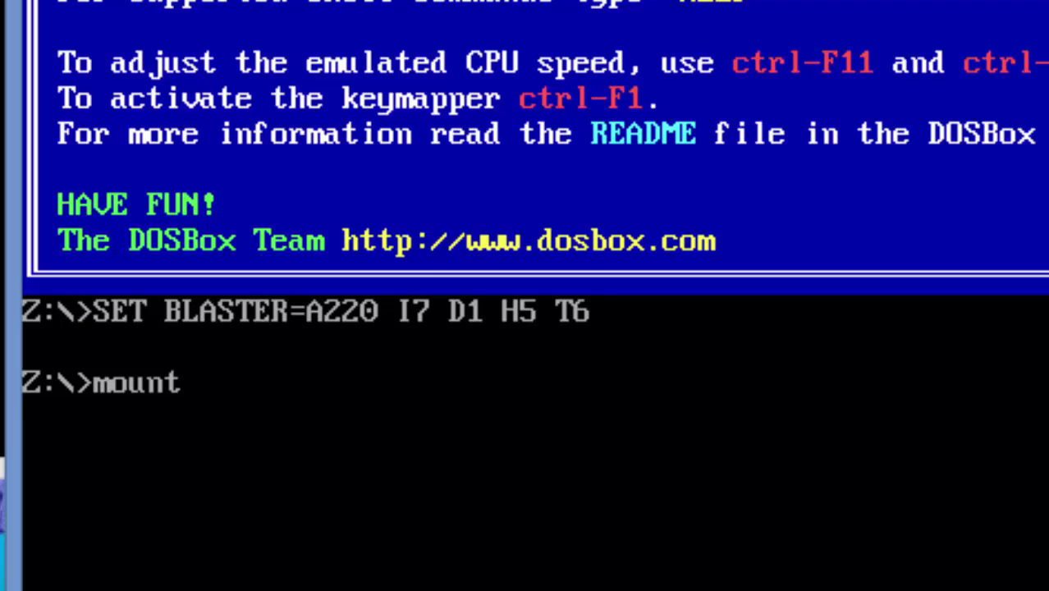
type(" D")
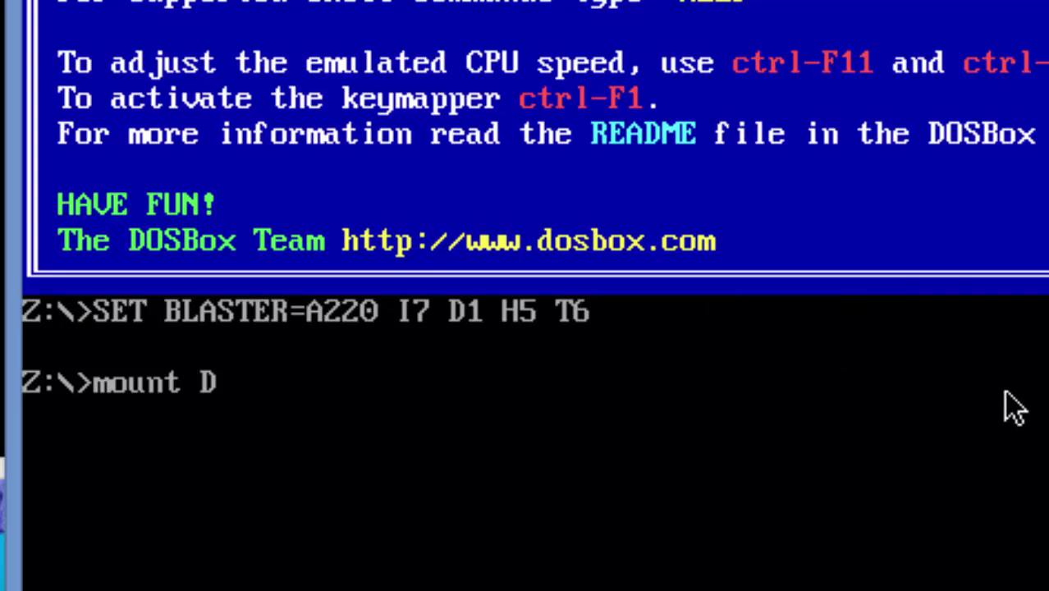
key("alt+Tab")
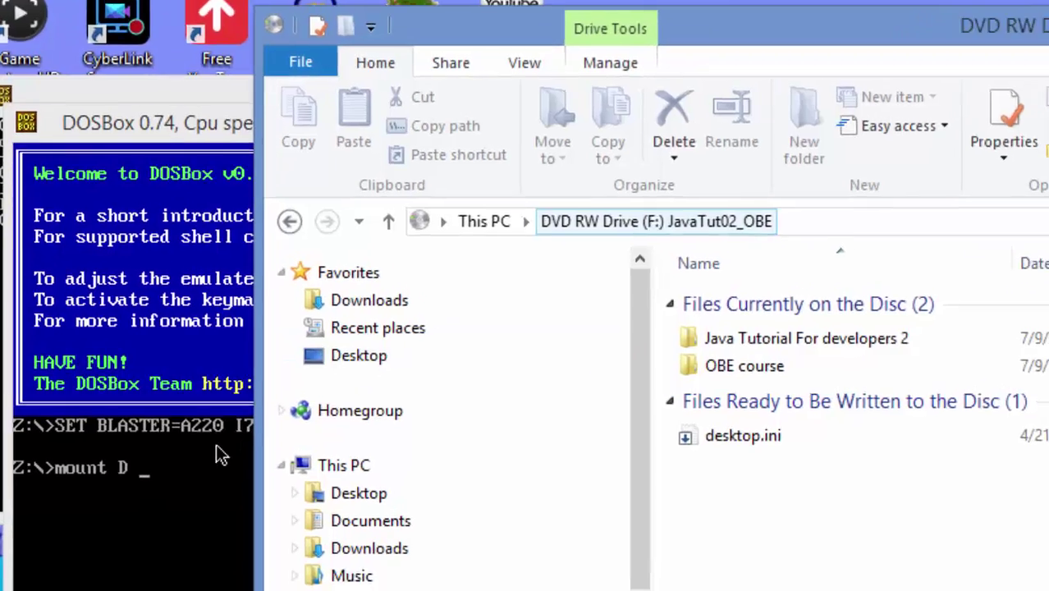
Extend the DOSBox command line to read 'mount D f:\ -t cdrom'.
left_click(216, 461)
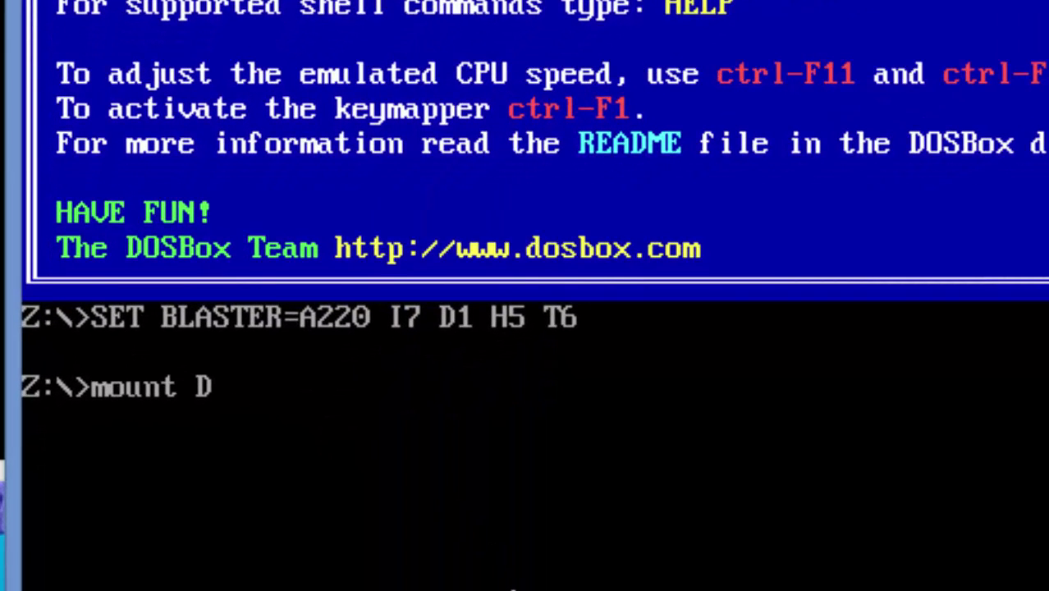
type(" f")
type(":")
type("\\")
type(" -")
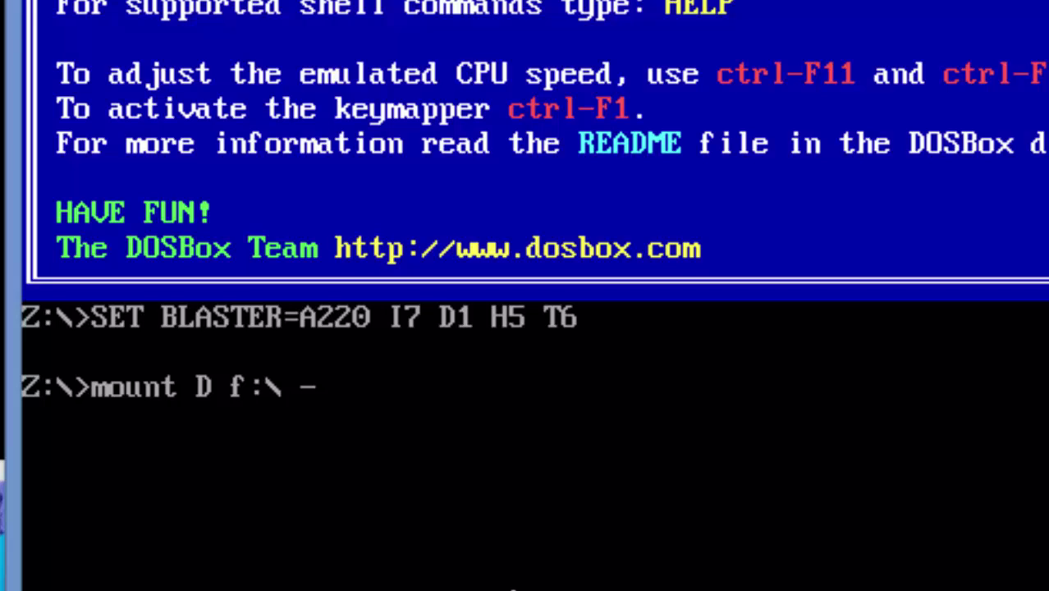
type("t")
type(" cd")
type("rom")
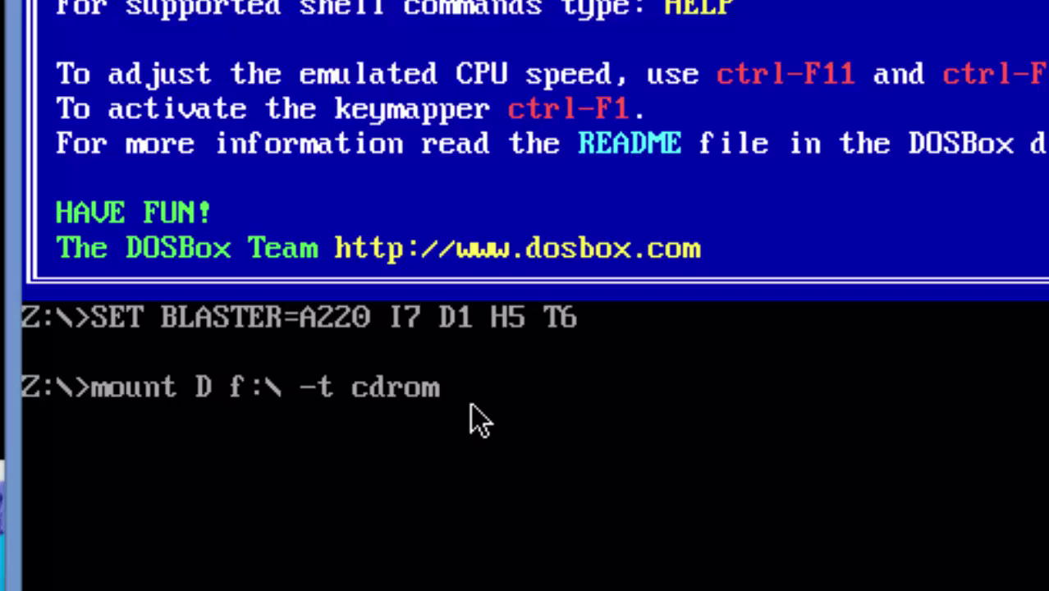
Run 'mount D f:\ -t cdrom' to mount F: as CD-ROM drive D.
key("Return")
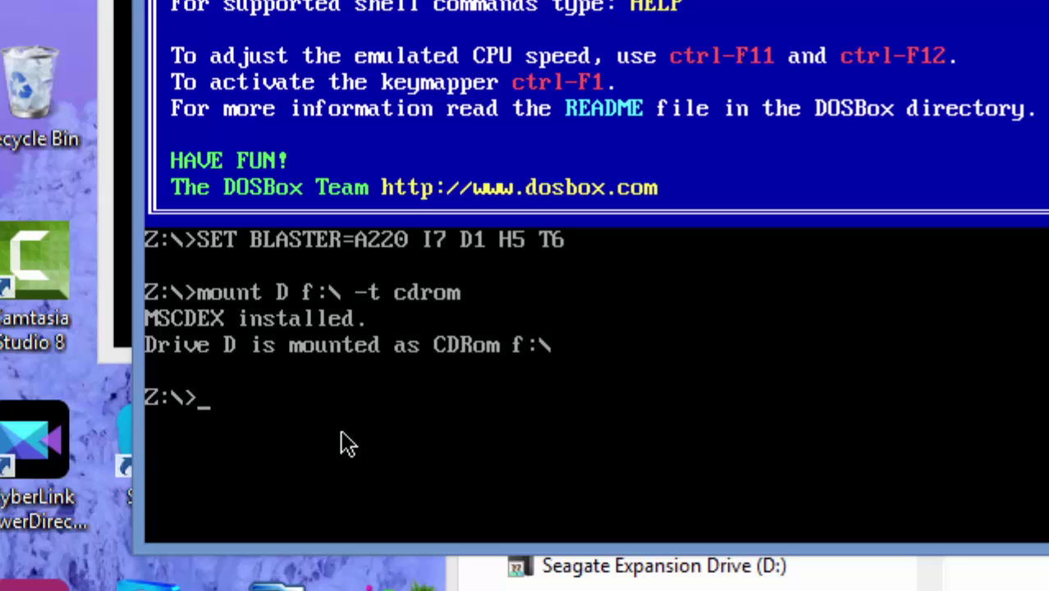
Switch the DOSBox prompt to drive D: and compare with the disc in Explorer.
type("D:")
key("Return")
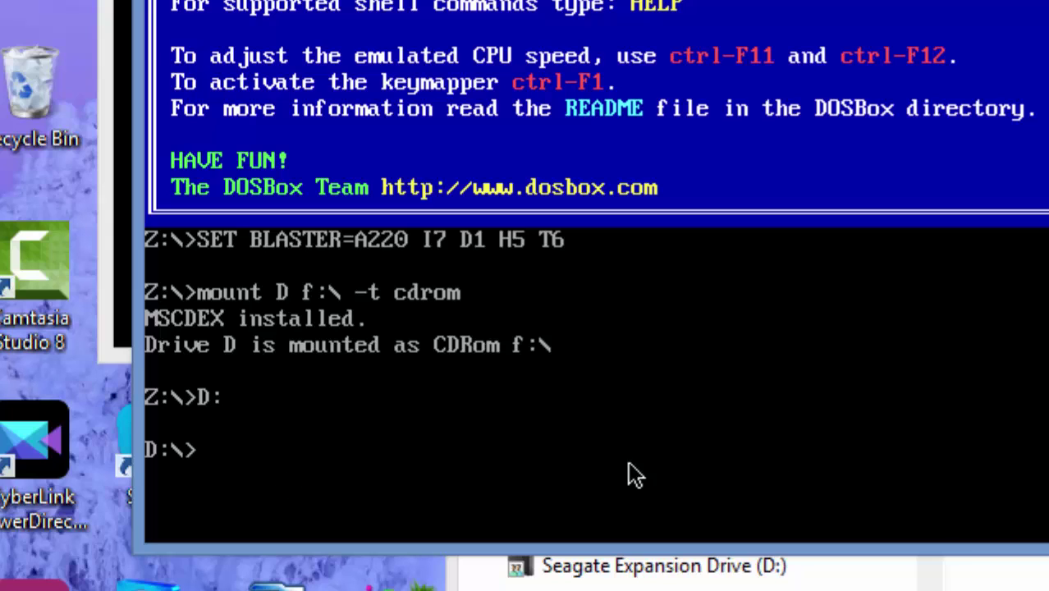
left_click(1043, 450)
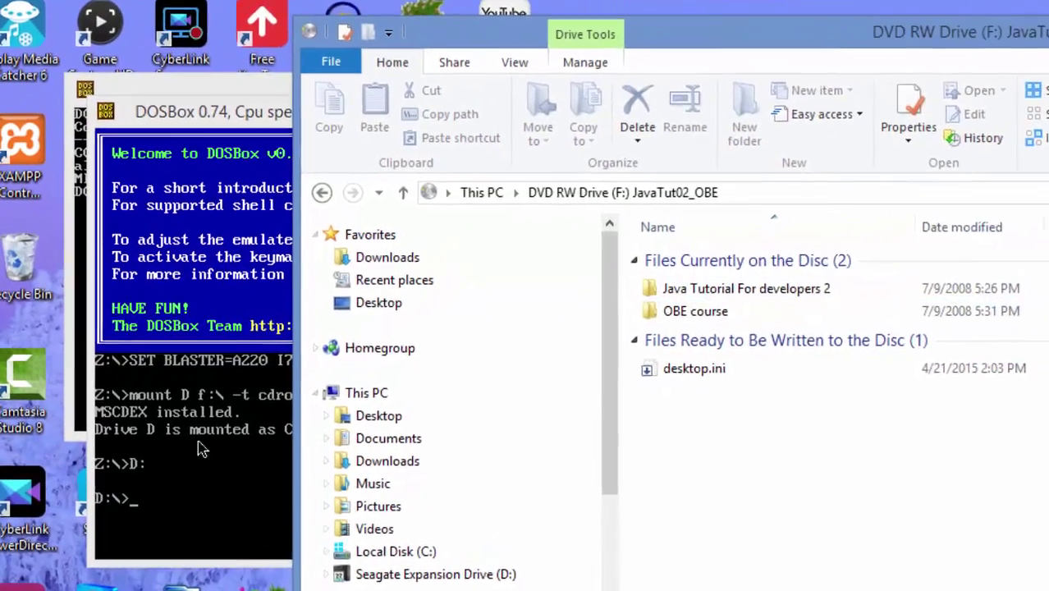
left_click(201, 448)
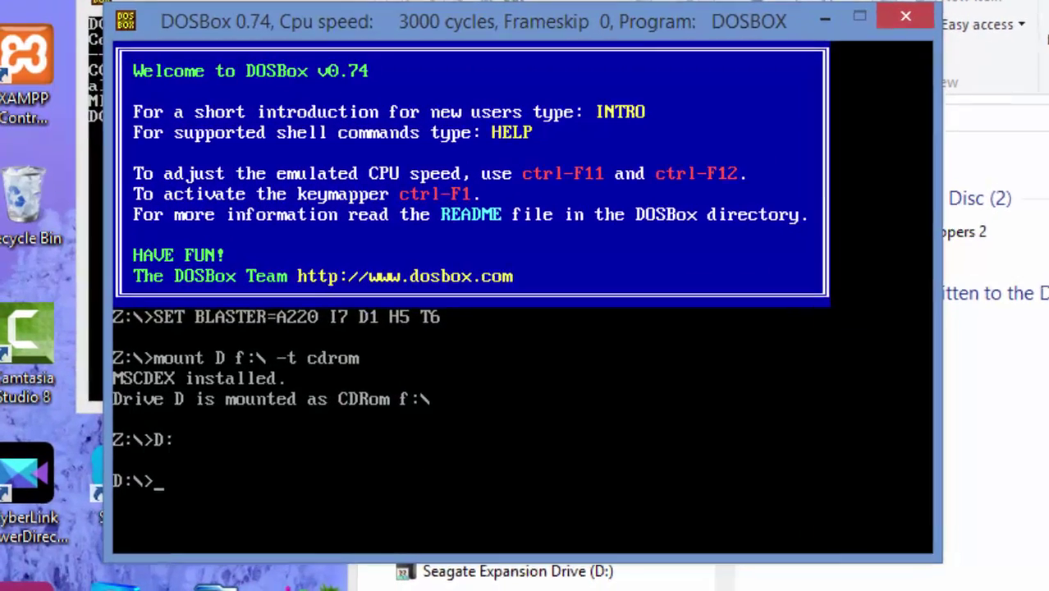
List drive D with dir, showing folders JAVATU~1 and OBECOU~1, and compare with Explorer.
type("dir")
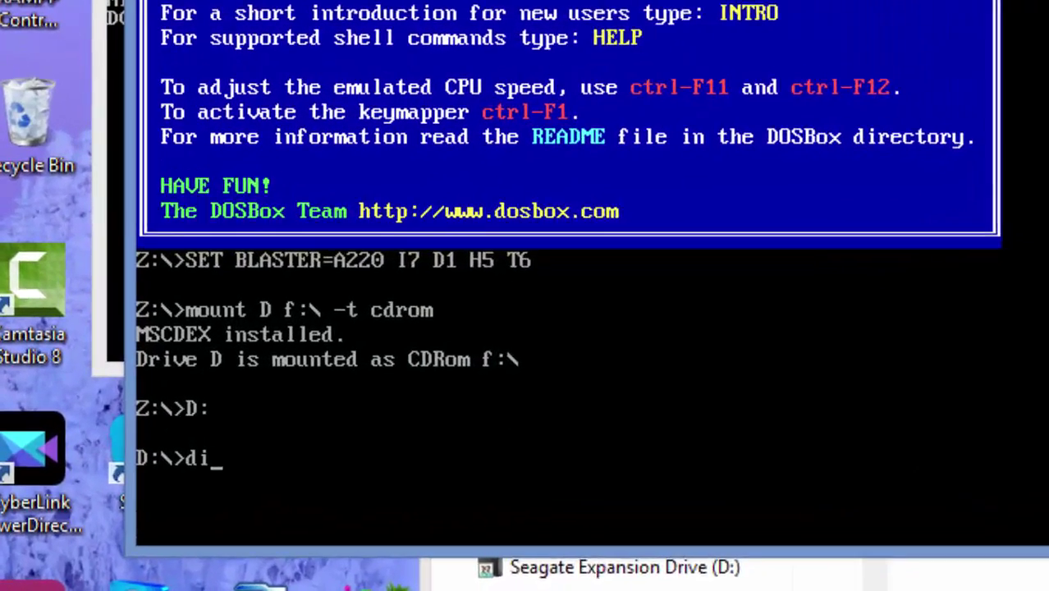
key("Return")
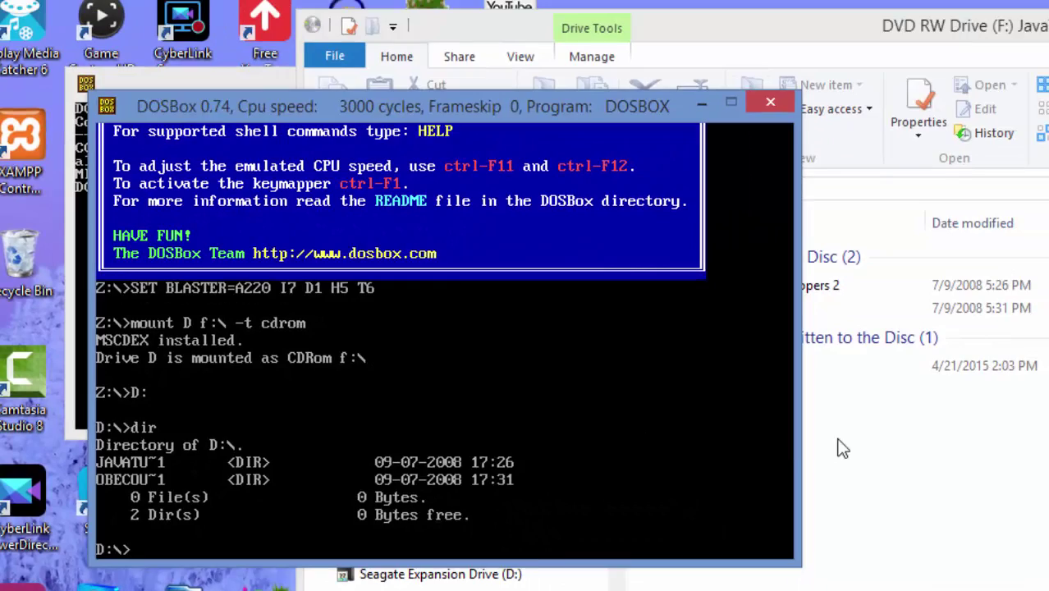
left_click(994, 505)
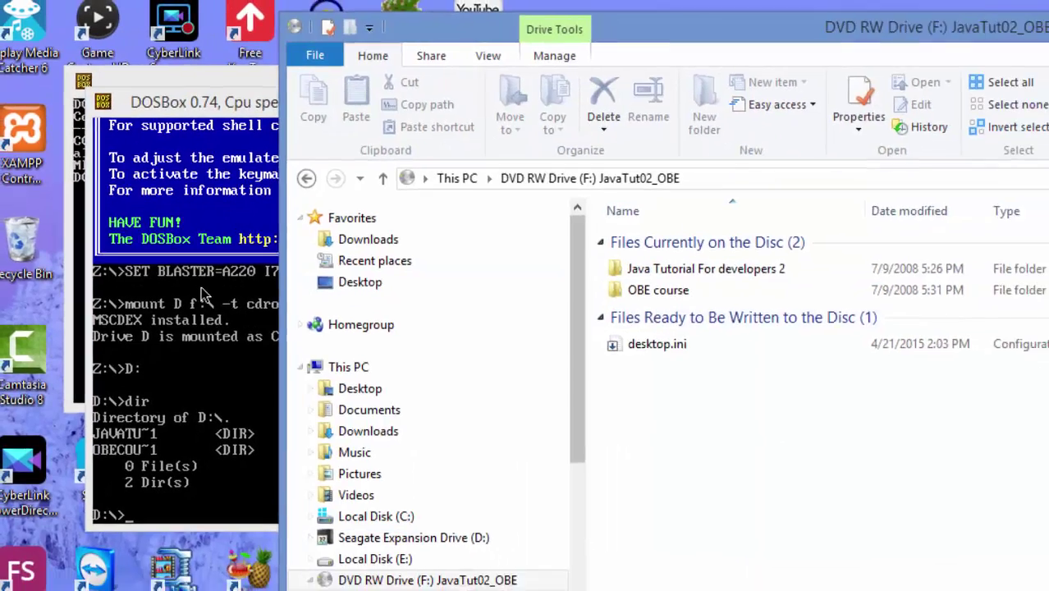
left_click(212, 359)
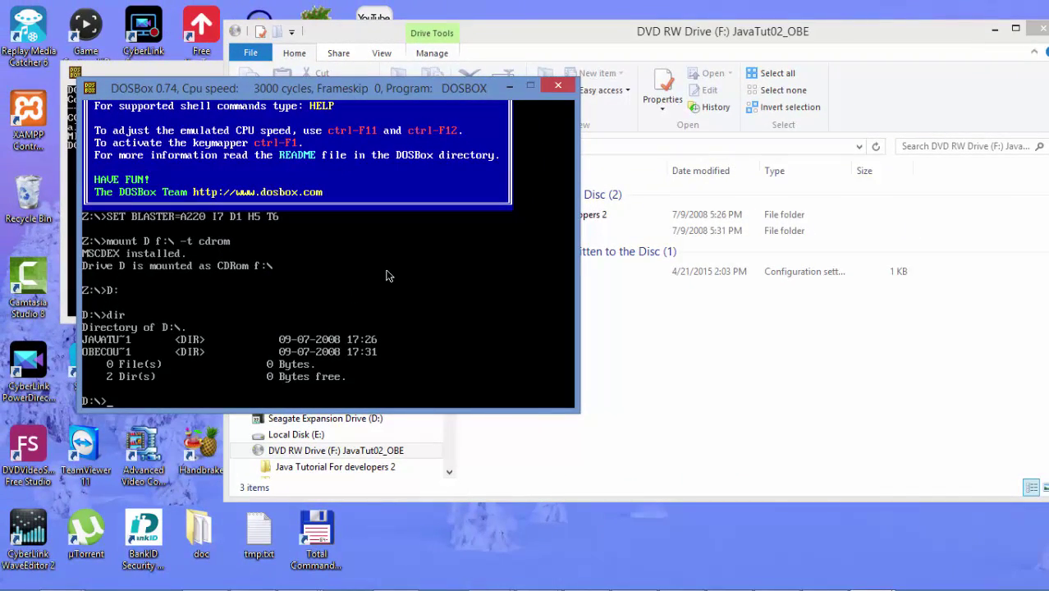